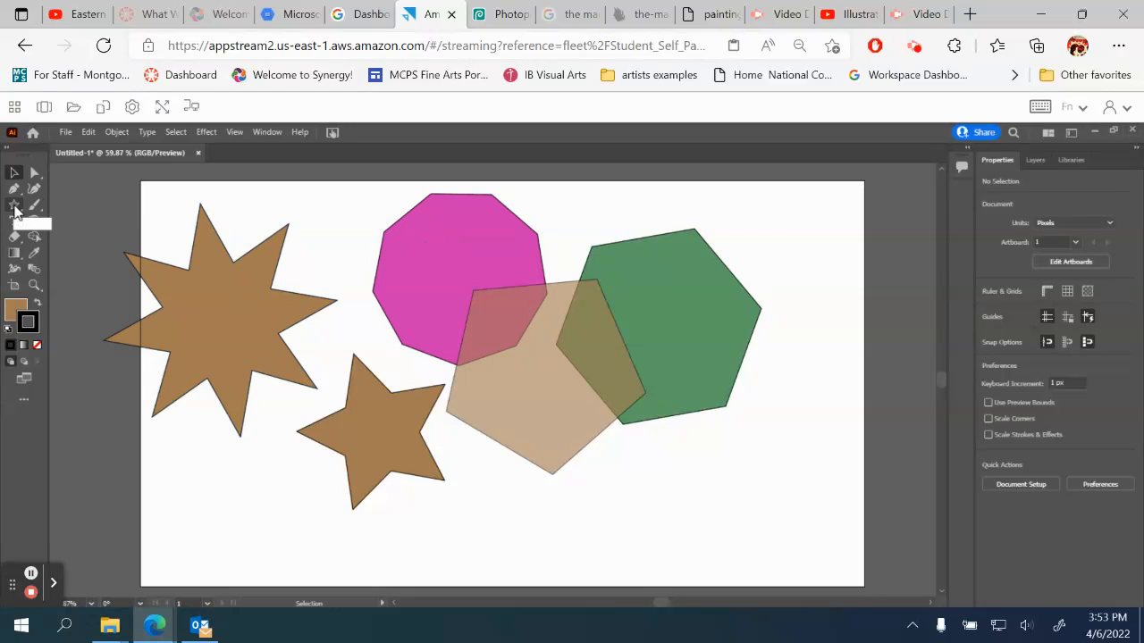
Draw a hexagon about 206 by 220 px overlapping the top of the green polygon and fill it with bright blue
left_click(14, 206)
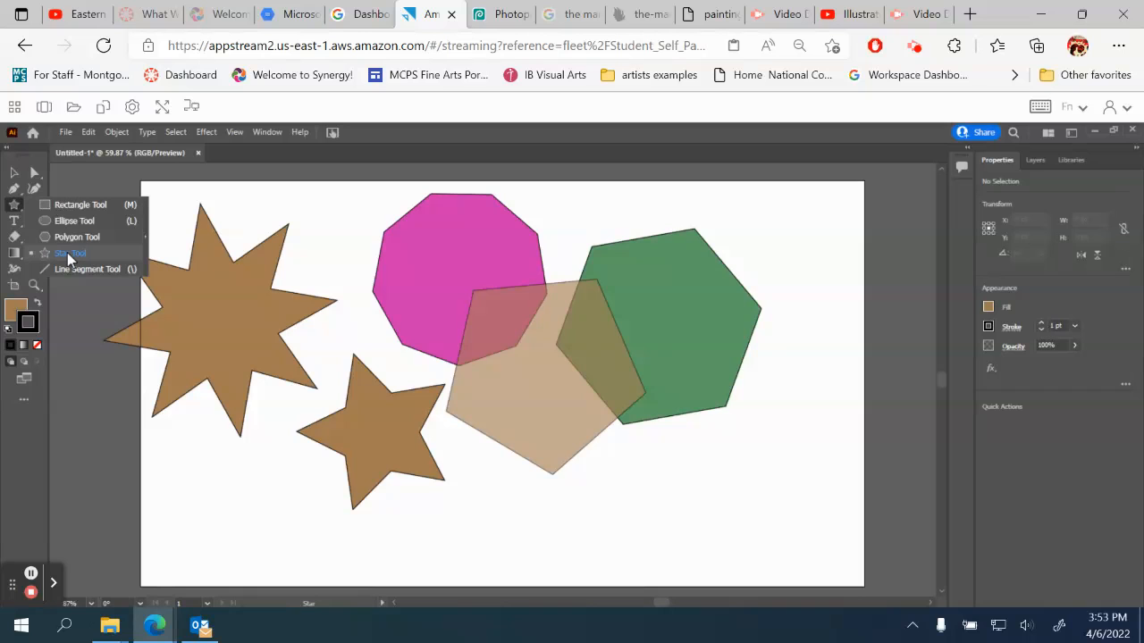
left_click(77, 236)
left_click_drag(665, 212, 712, 250)
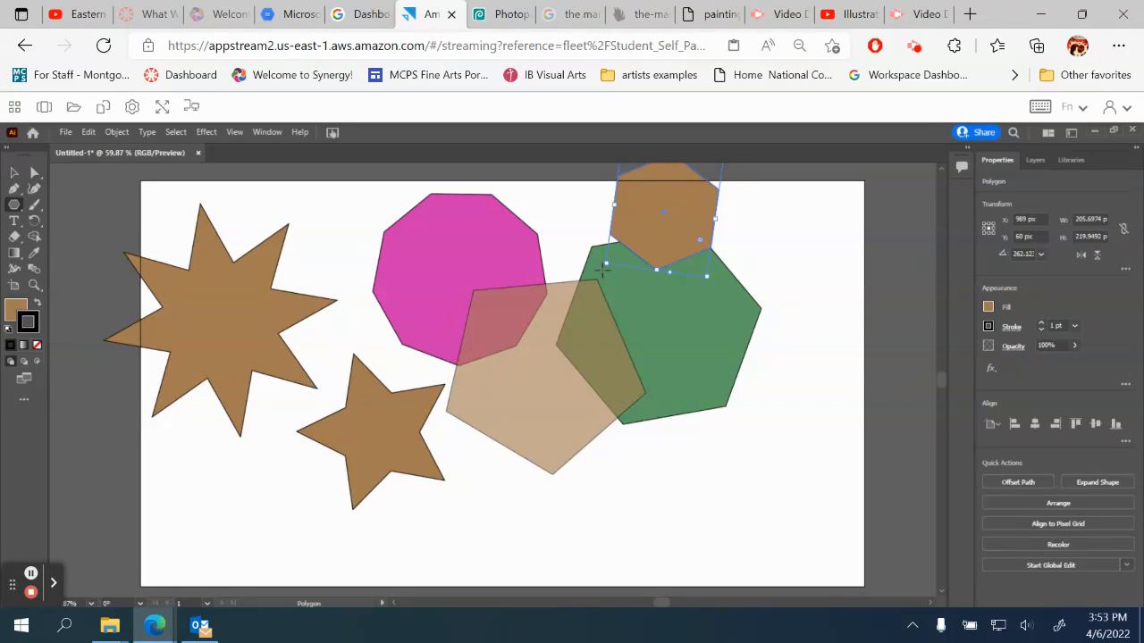
left_click(13, 310)
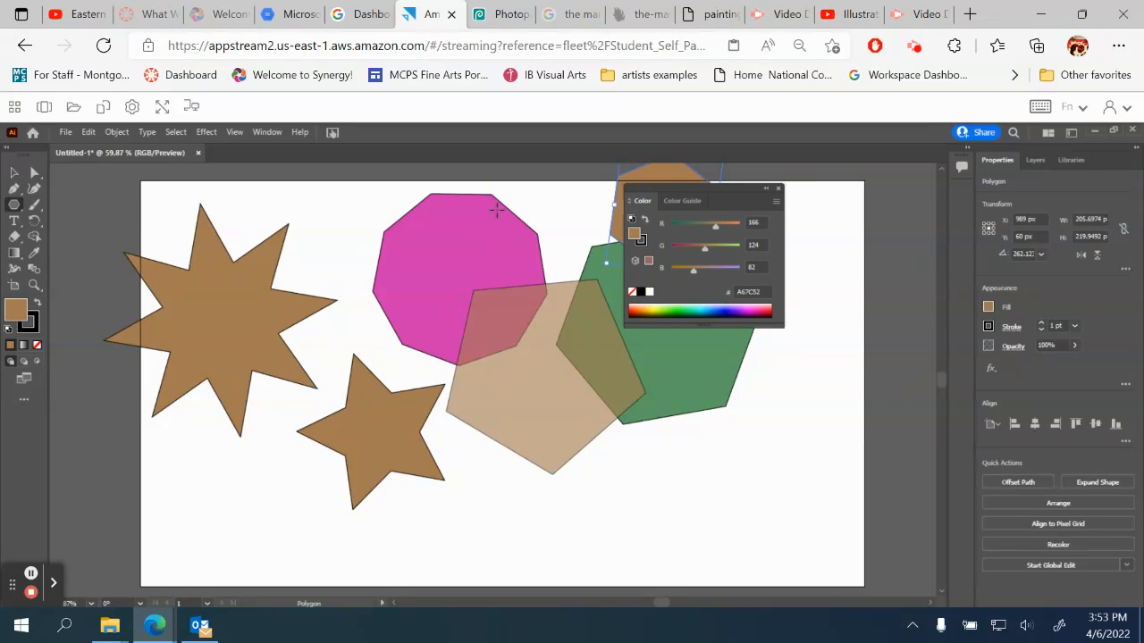
left_click(709, 308)
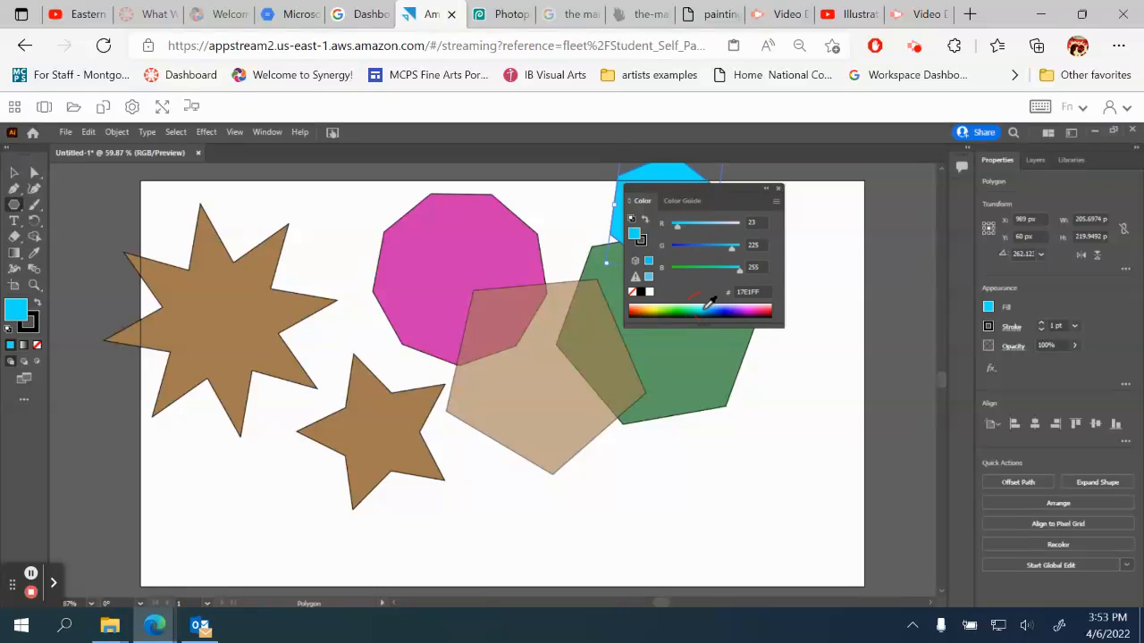
left_click(779, 191)
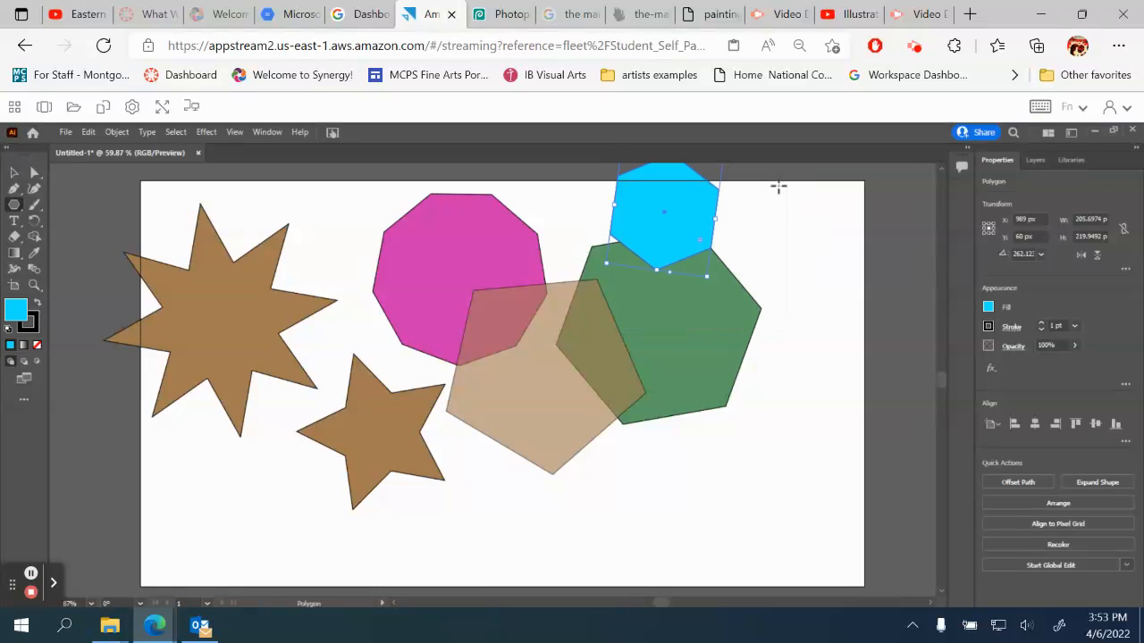
Add three six-sided polygons with a radius of 111.0222 px: two beside the green polygon and one on top of it
left_click(794, 237)
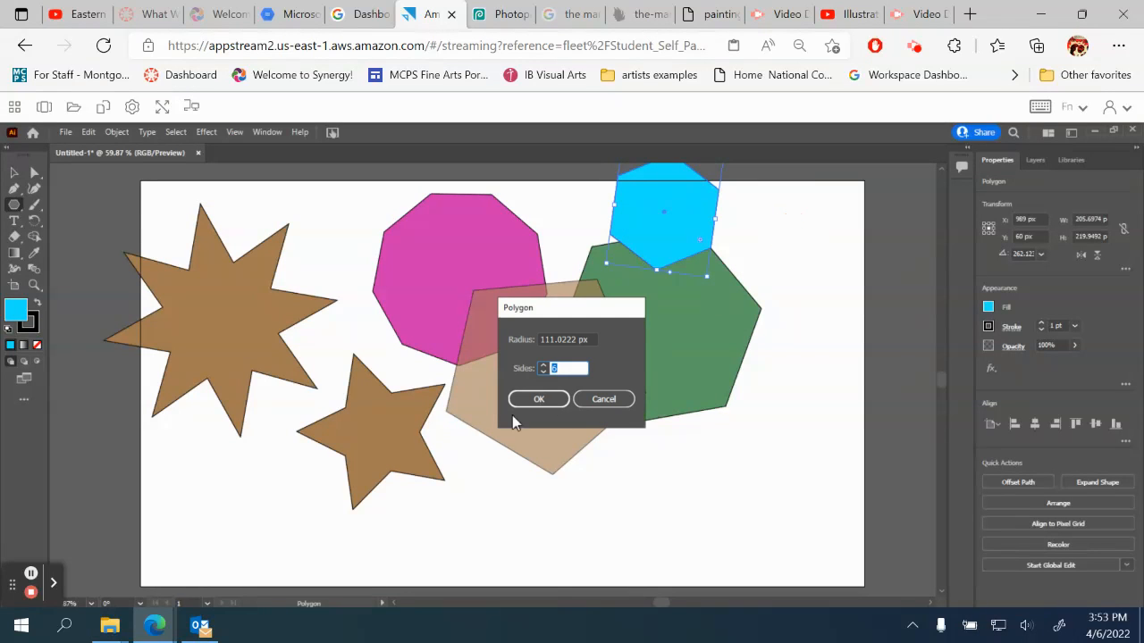
left_click(536, 398)
left_click(771, 357)
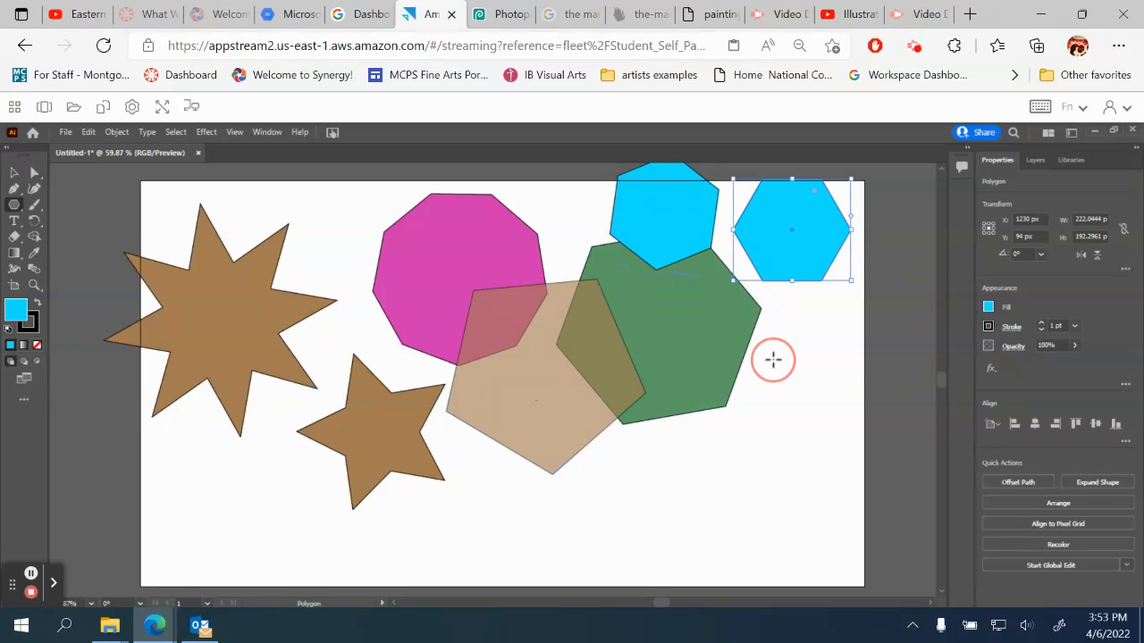
left_click(539, 399)
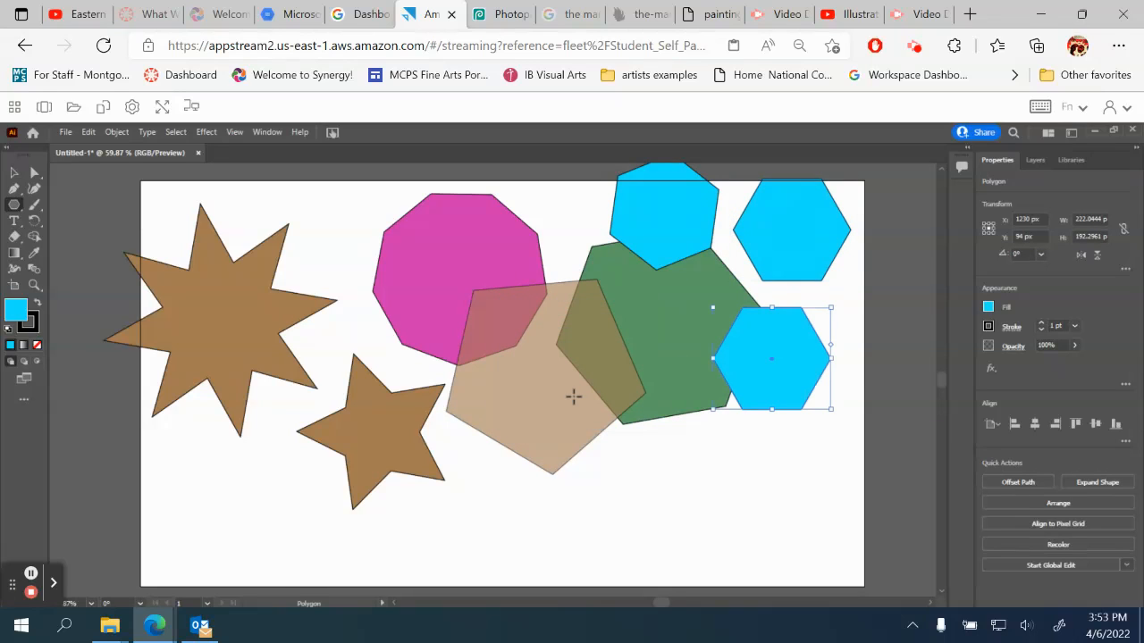
left_click(644, 329)
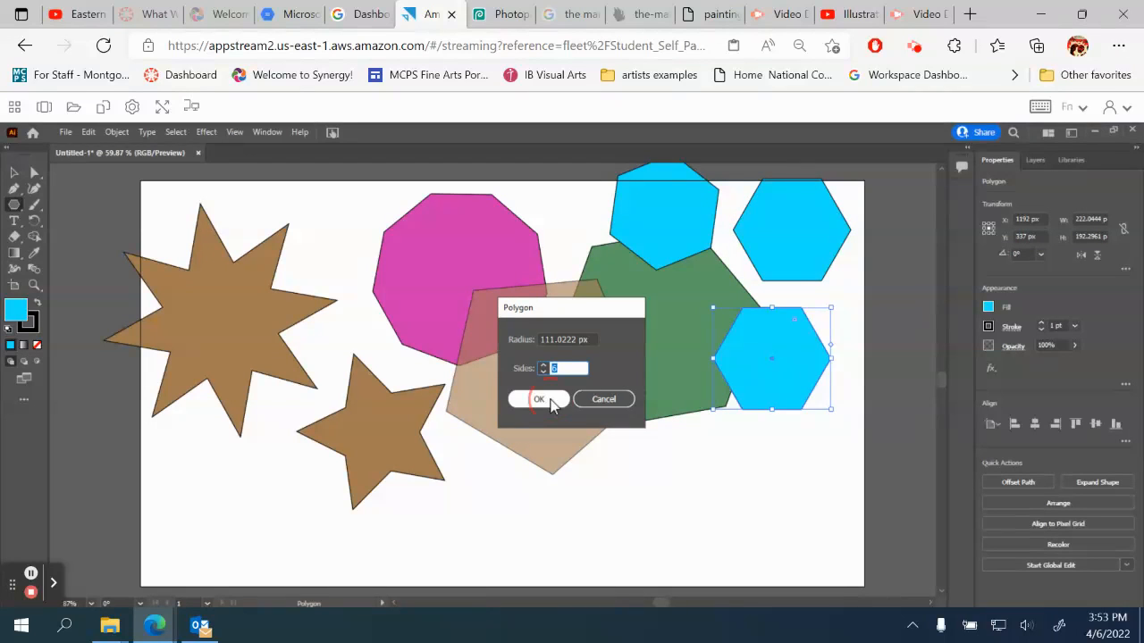
left_click(539, 399)
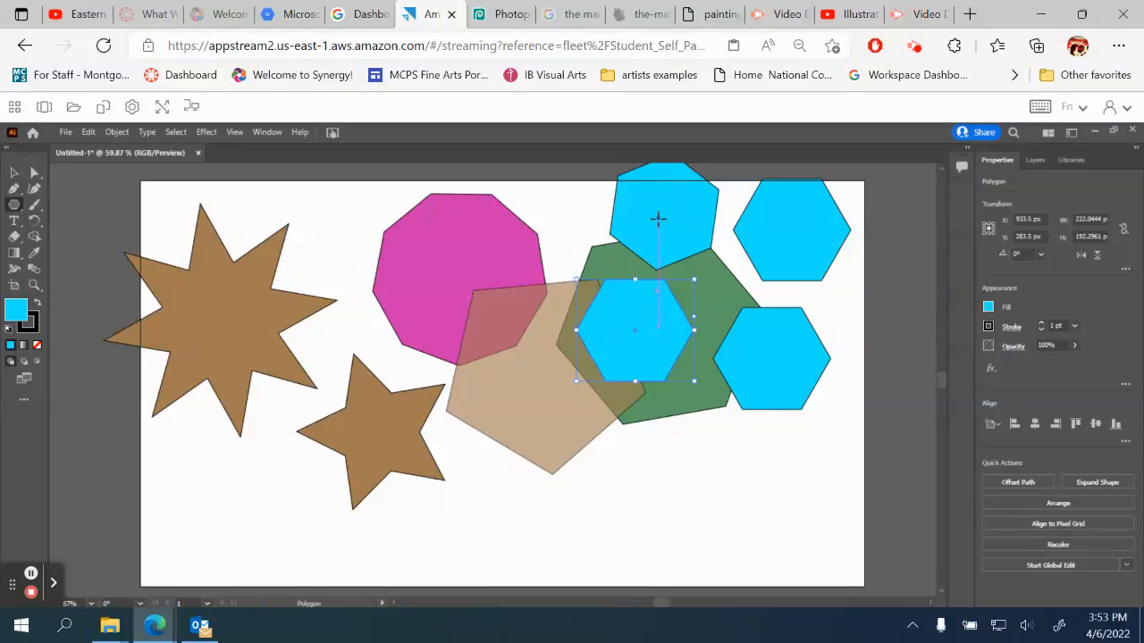
Set the opacity of all four blue hexagons to 44% and move them together partly past the artboard's right edge
left_click(15, 174)
left_click(659, 217, "shift")
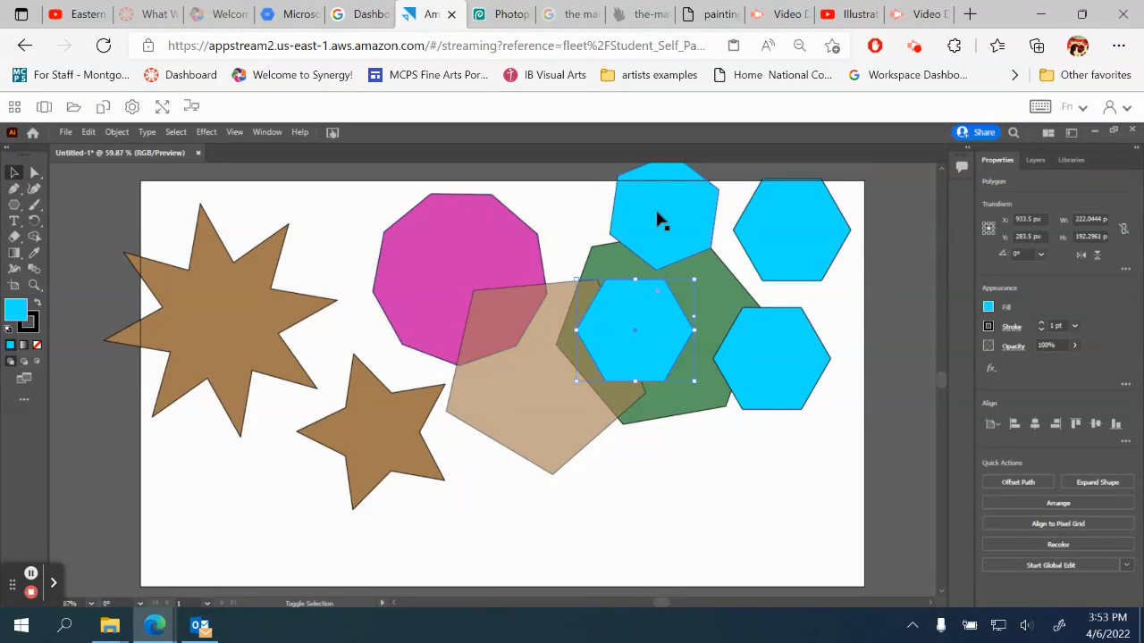
left_click(797, 229, "shift")
left_click(769, 351, "shift")
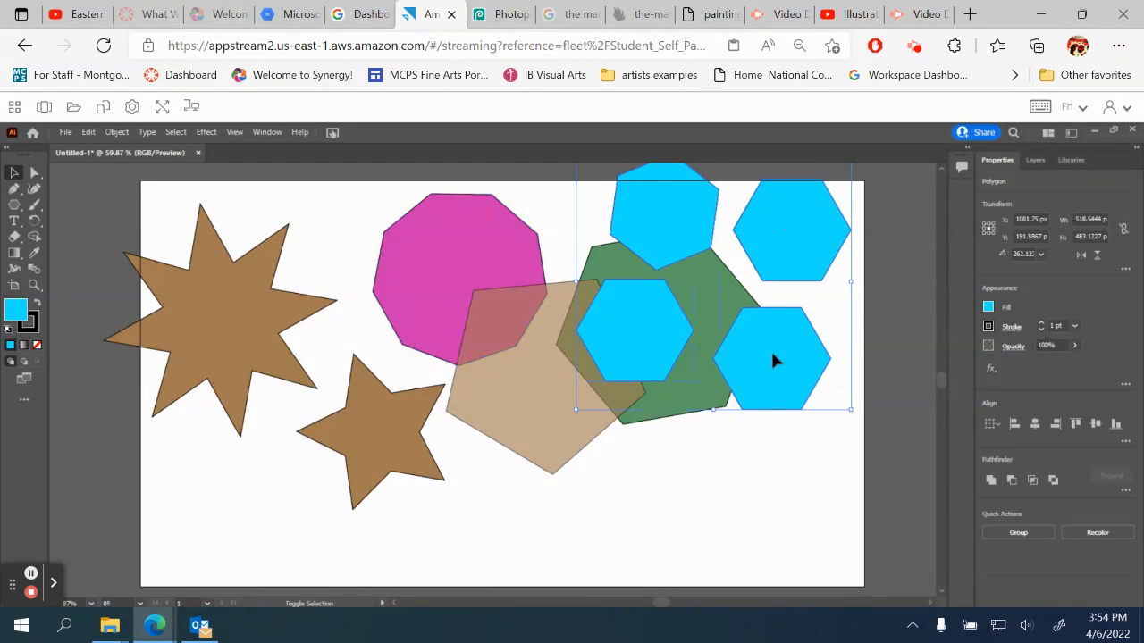
left_click(1074, 345)
left_click(1043, 362)
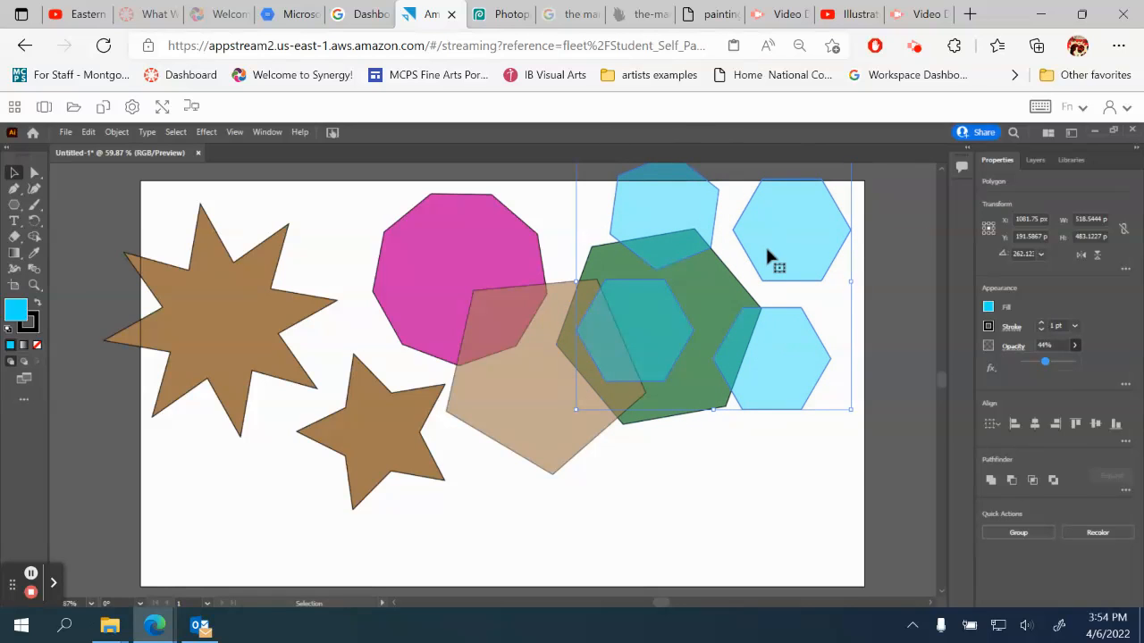
left_click_drag(777, 268, 847, 261)
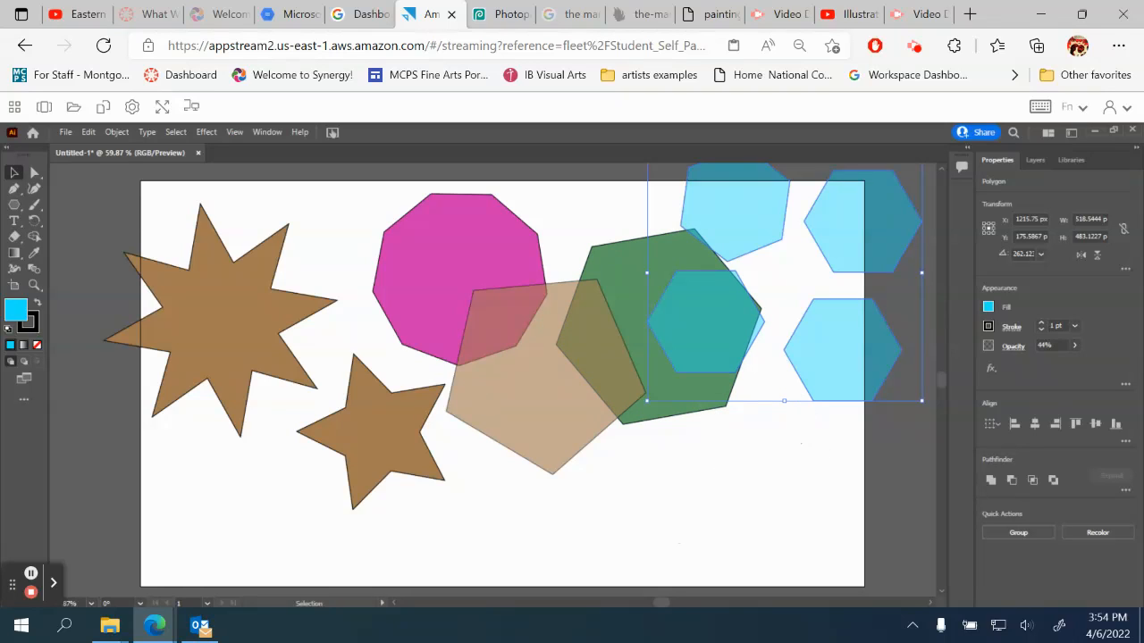
Apply the 3D Extrude & Bevel effect to the large brown star with a depth of 473 pt
left_click(224, 330)
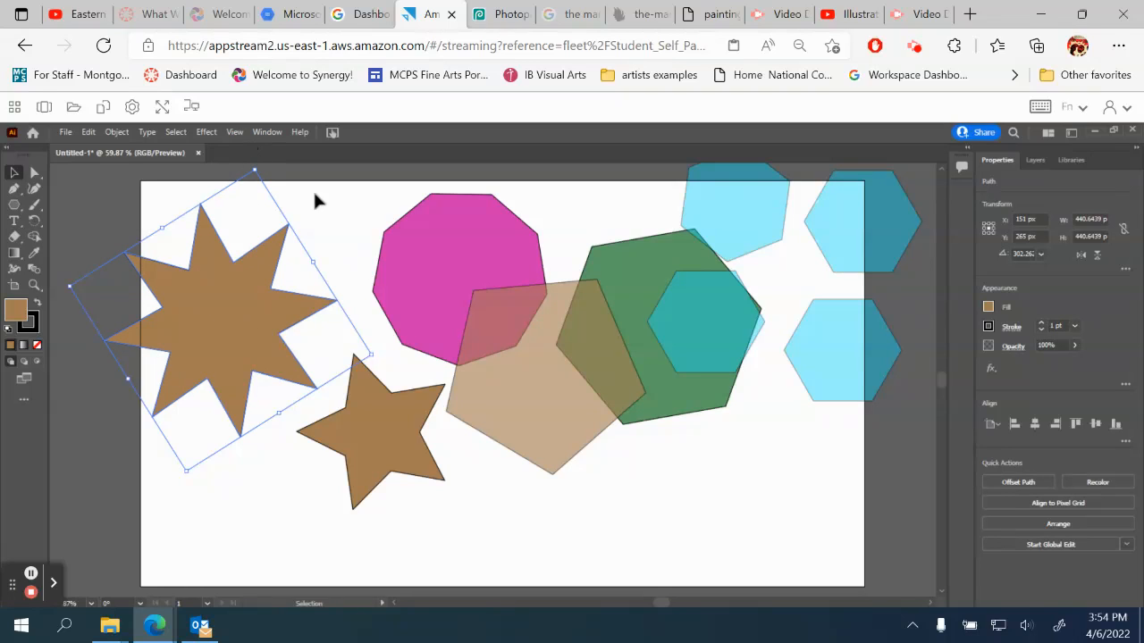
left_click(208, 133)
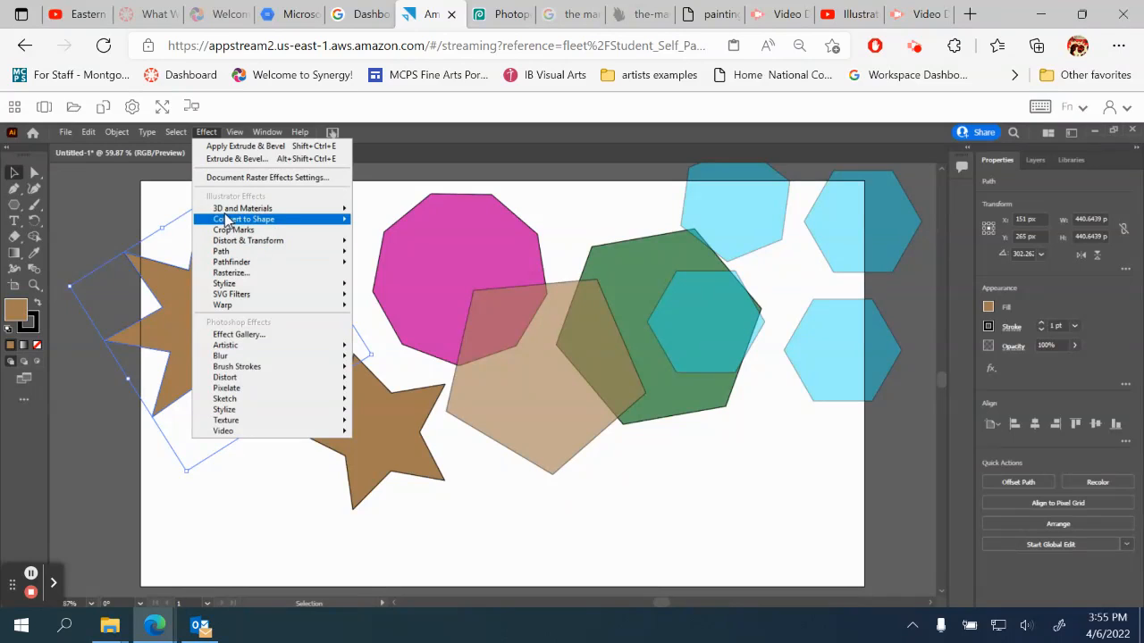
mouse_move(221, 212)
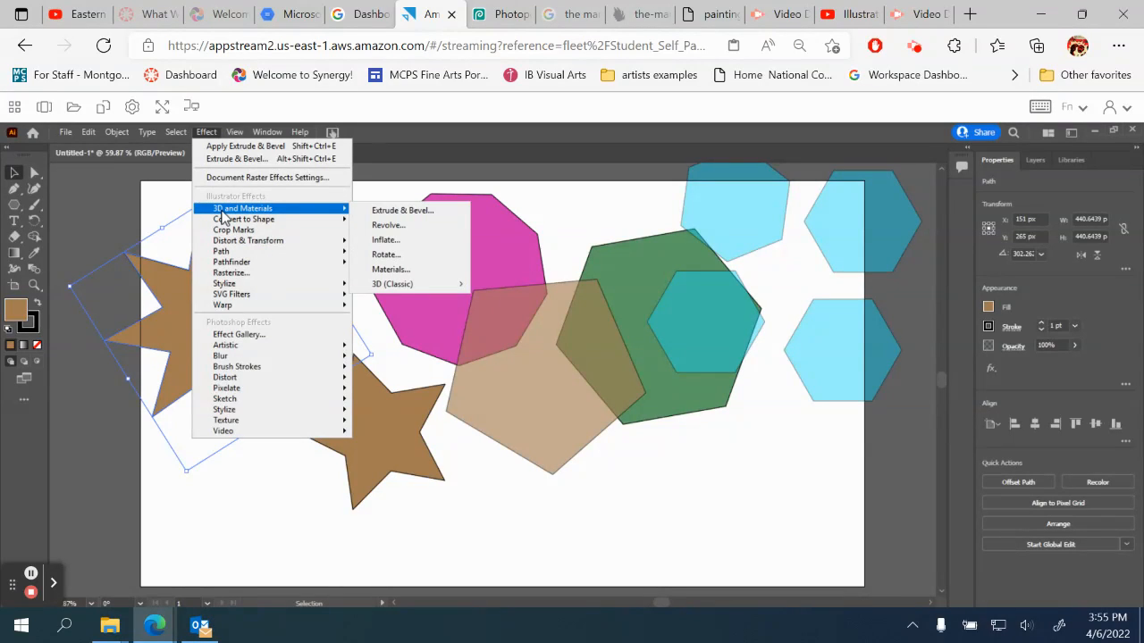
left_click(405, 211)
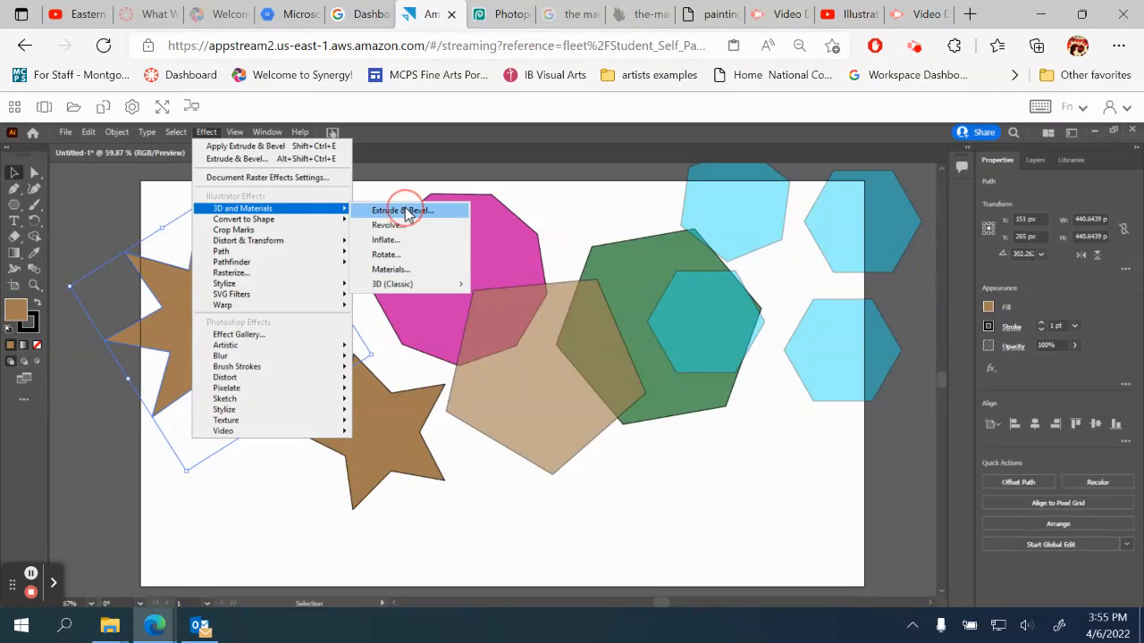
left_click_drag(192, 228, 749, 326)
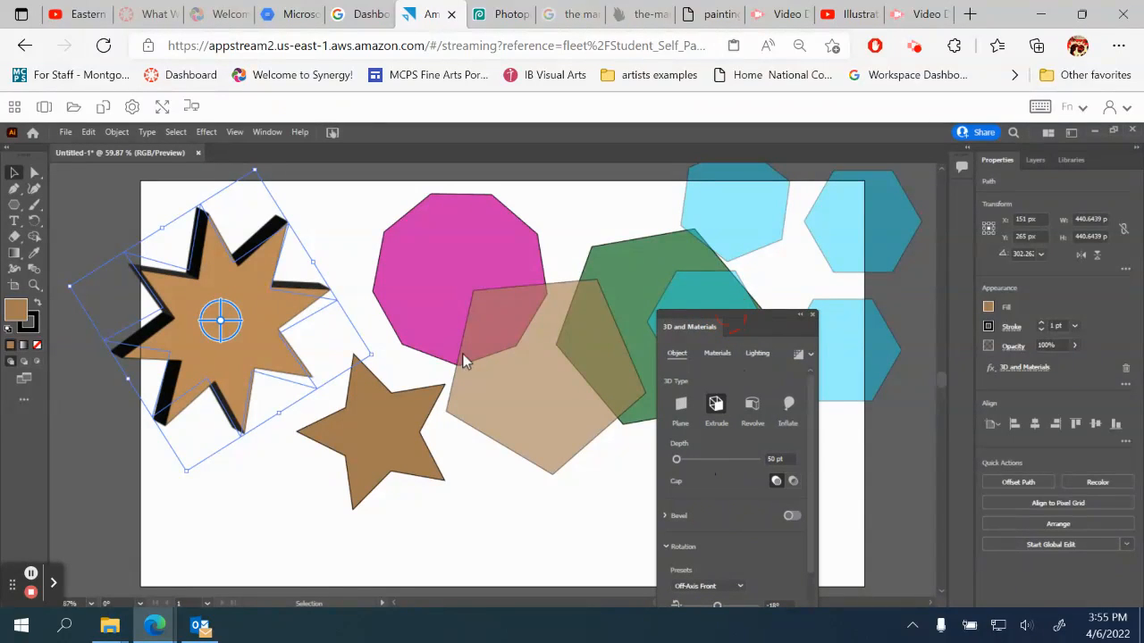
left_click_drag(676, 463, 696, 463)
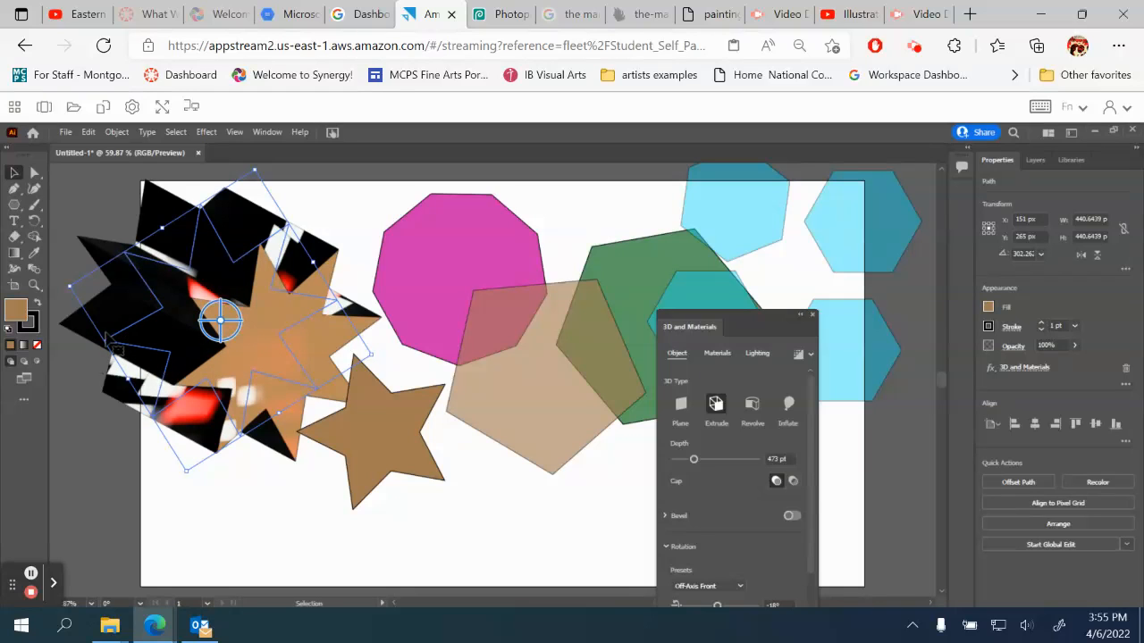
Set the extruded star's stroke to dark green (RGB 0, 139, 27) and rotate the star slightly in 3D
left_click(34, 329)
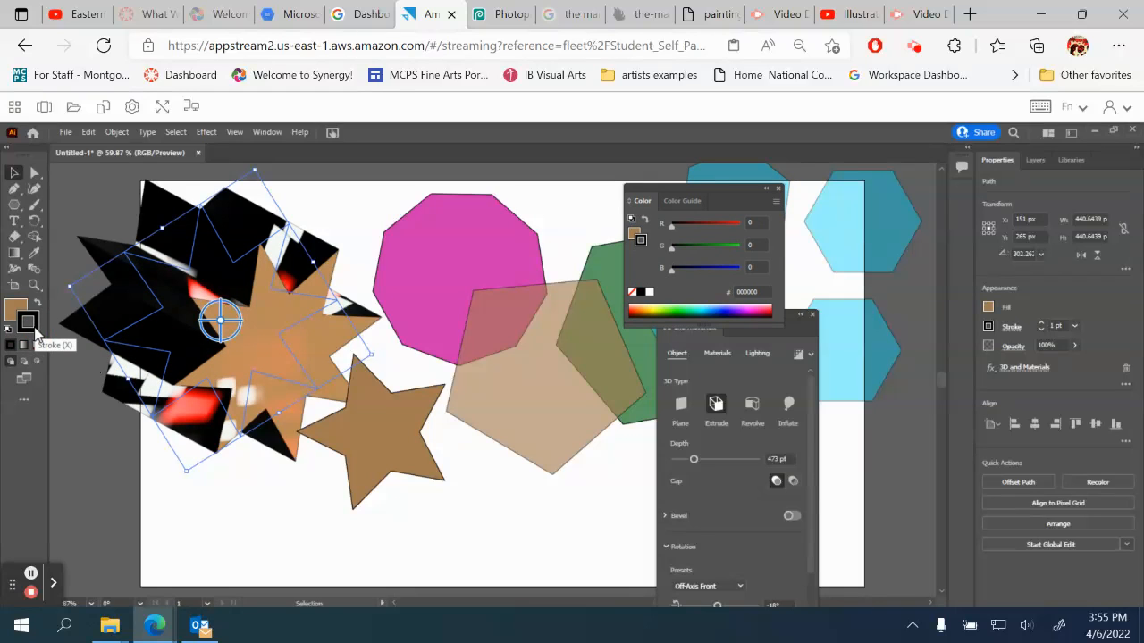
left_click(702, 246)
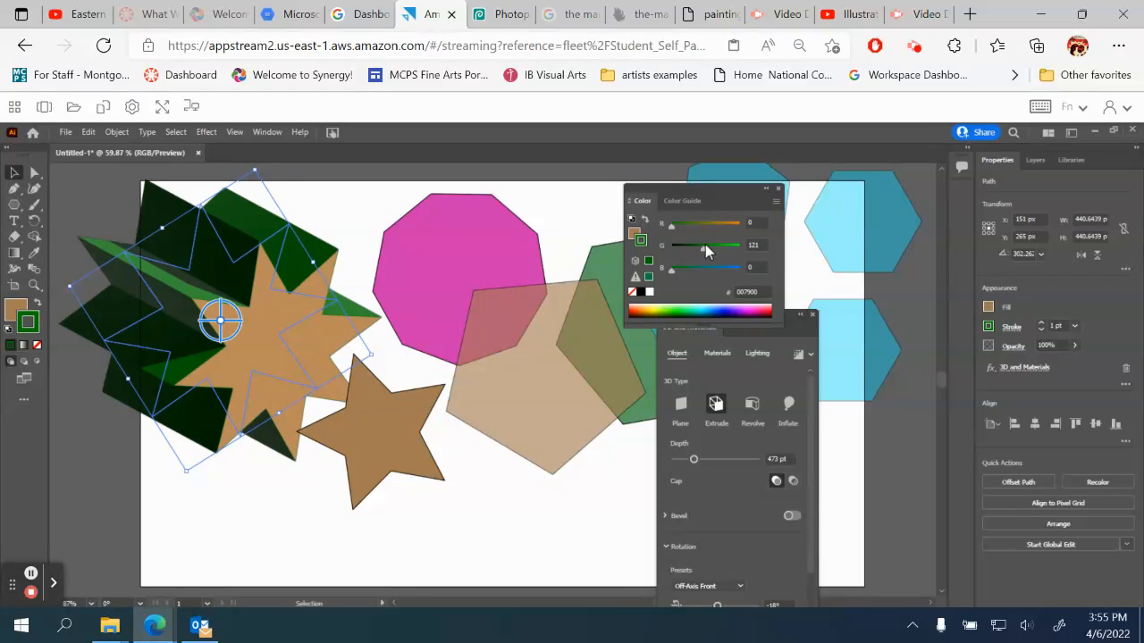
left_click(689, 309)
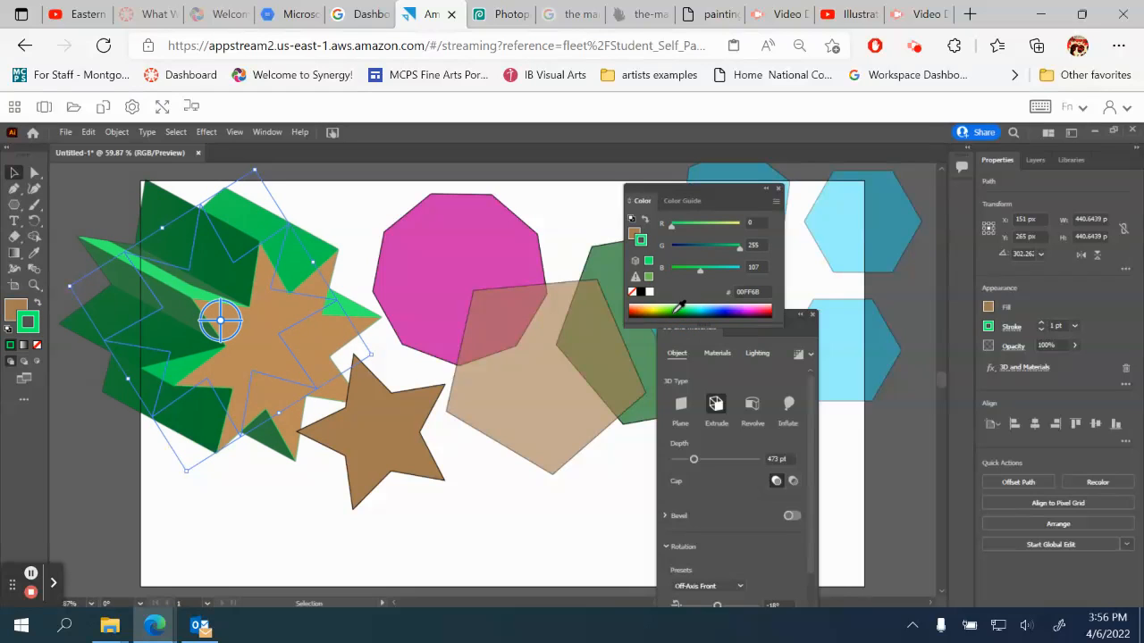
left_click(679, 308)
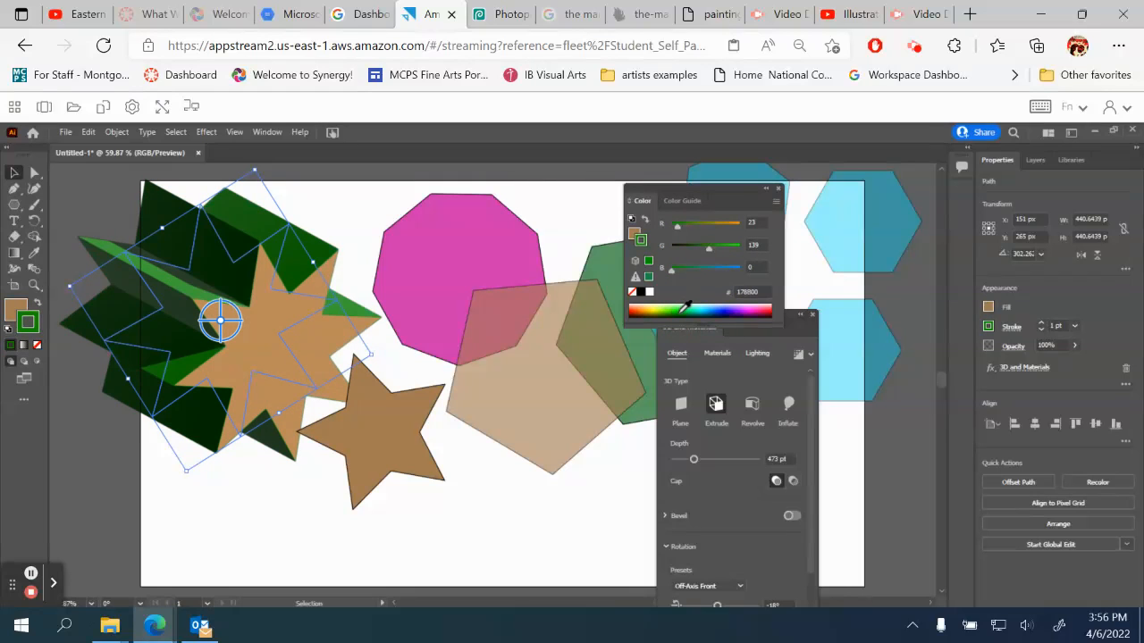
left_click(687, 307)
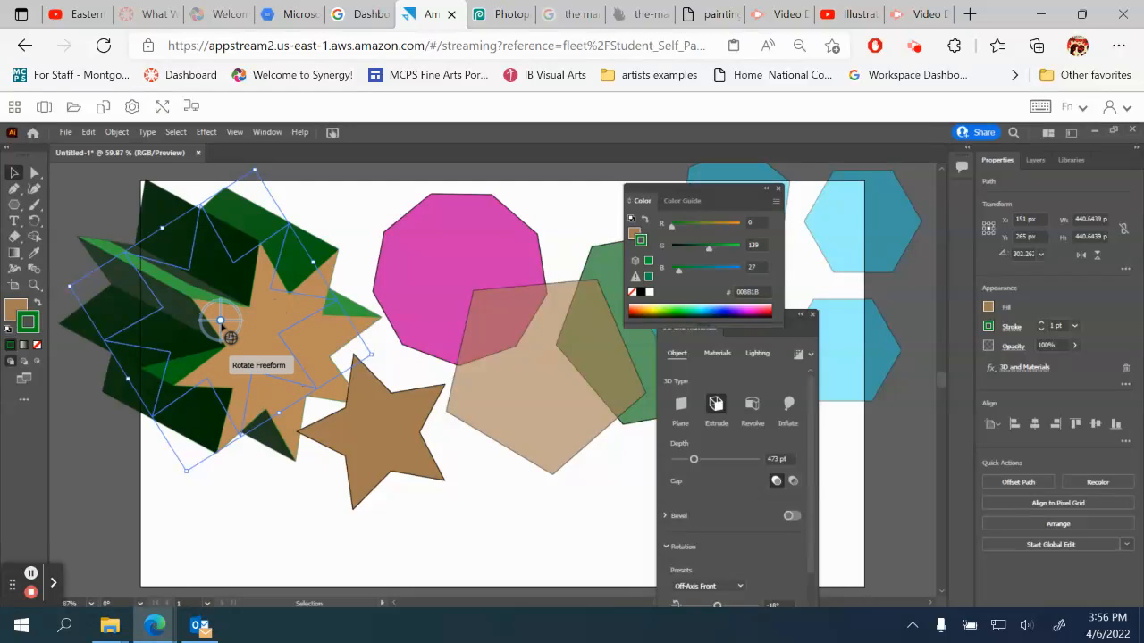
mouse_move(233, 333)
left_mouse_down()
mouse_move(223, 327)
mouse_move(228, 338)
mouse_move(280, 317)
mouse_move(262, 273)
mouse_move(217, 276)
mouse_move(215, 329)
mouse_move(204, 327)
mouse_move(220, 323)
left_mouse_up()
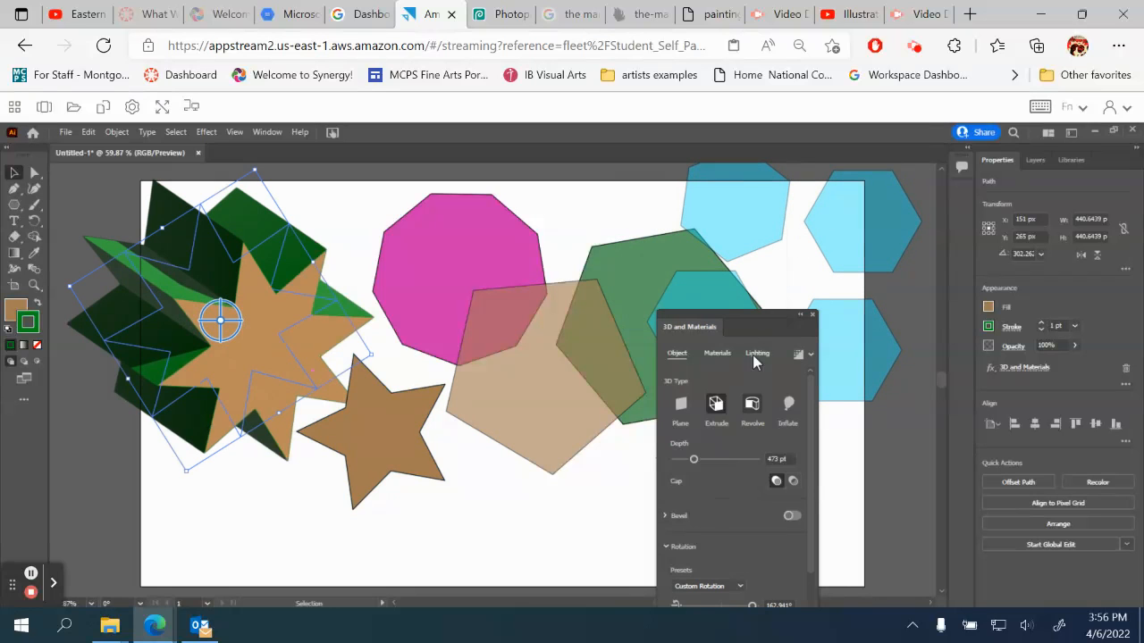
Change the star's 3D type to Revolve, rotate it freely in 3D, and set the revolve angle to 129°
left_click_drag(754, 318, 722, 233)
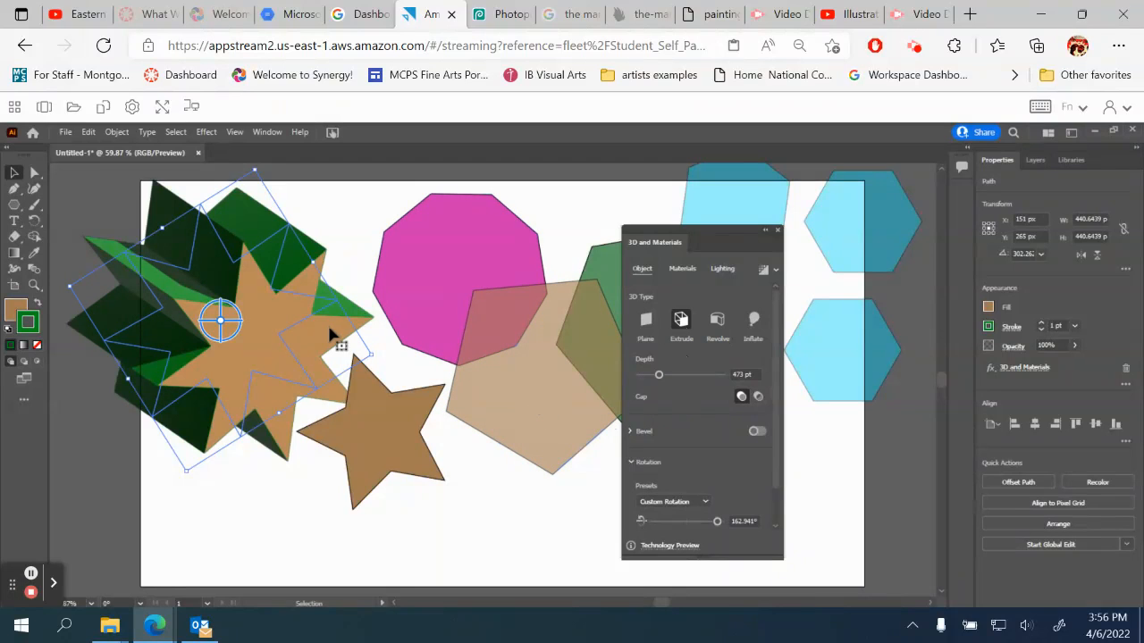
left_click(719, 324)
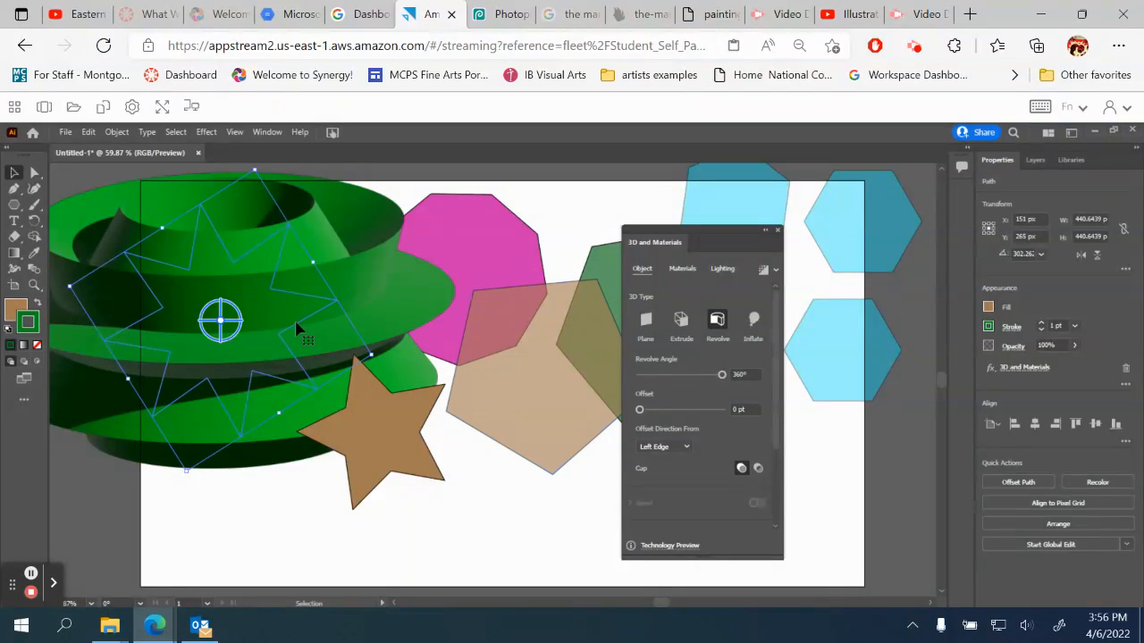
left_click_drag(221, 320, 239, 358)
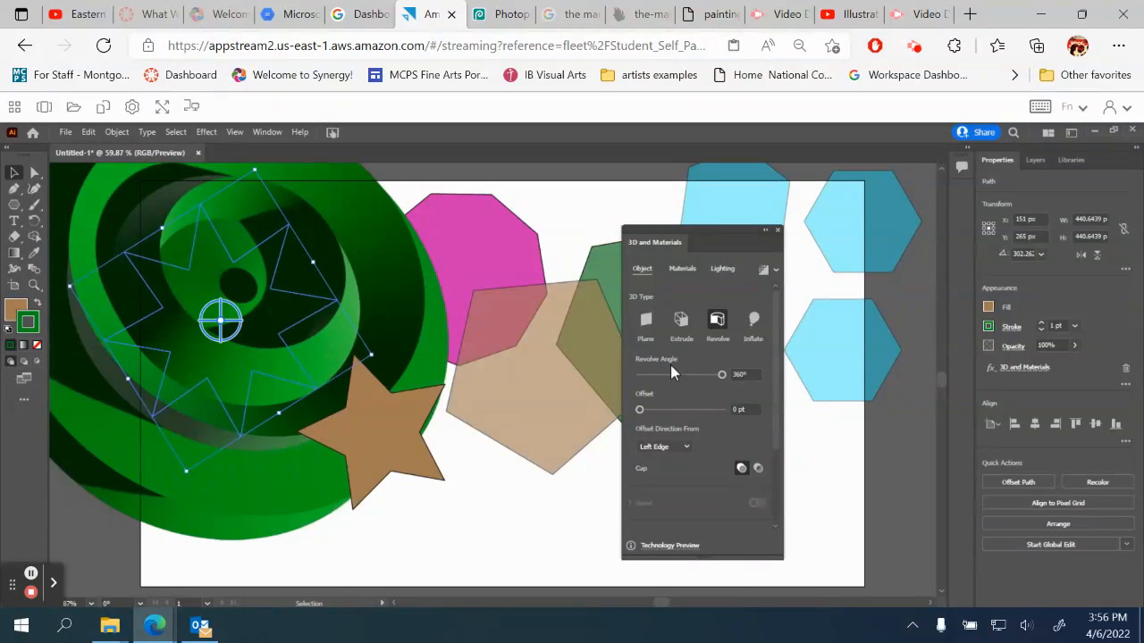
left_click_drag(720, 380, 684, 382)
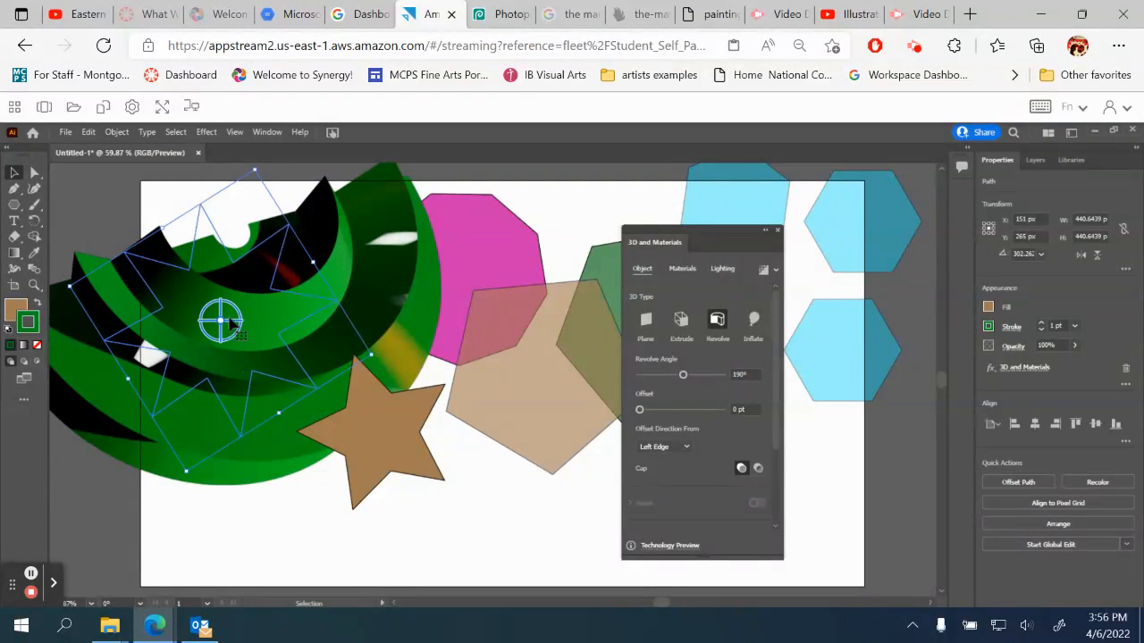
left_click_drag(232, 329, 302, 364)
mouse_move(682, 379)
left_mouse_down()
mouse_move(662, 382)
mouse_move(713, 371)
mouse_move(654, 378)
mouse_move(689, 390)
mouse_move(671, 385)
left_mouse_up()
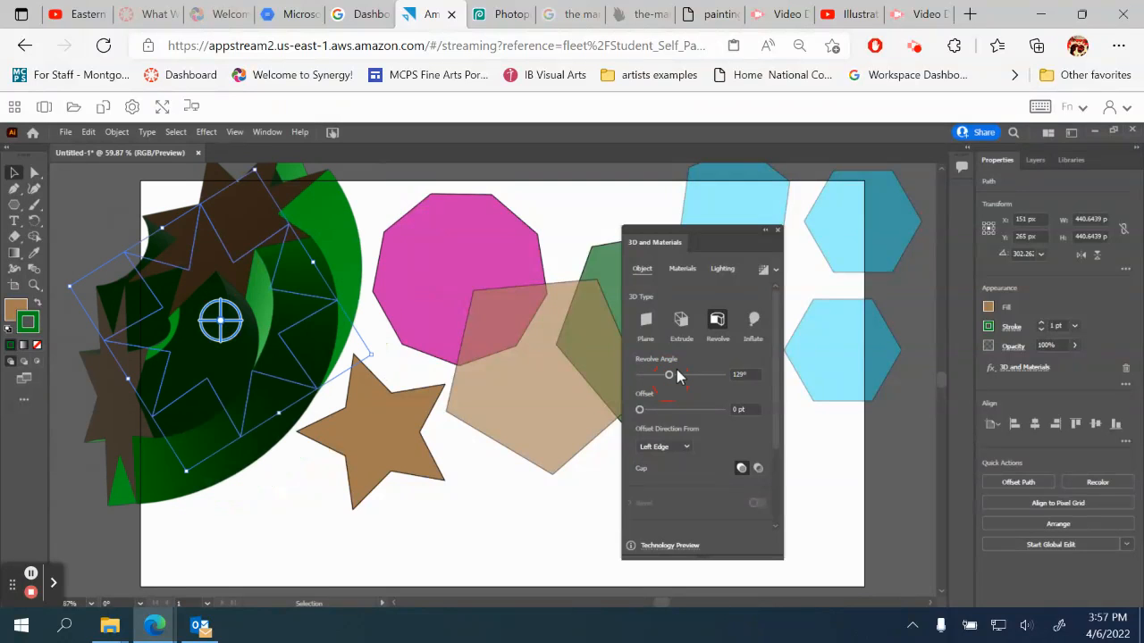
Move the revolved star to about X 245 px, Y 289 px, rotate it freely in 3D, and close the 3D settings
left_click_drag(202, 252, 252, 266)
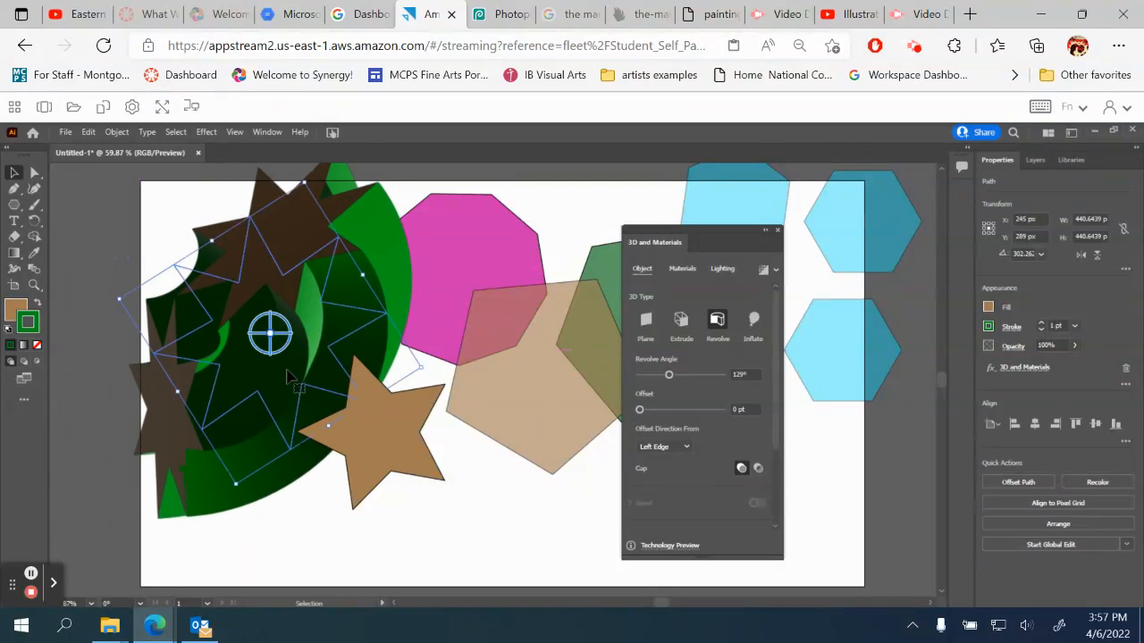
left_click_drag(286, 336, 365, 380)
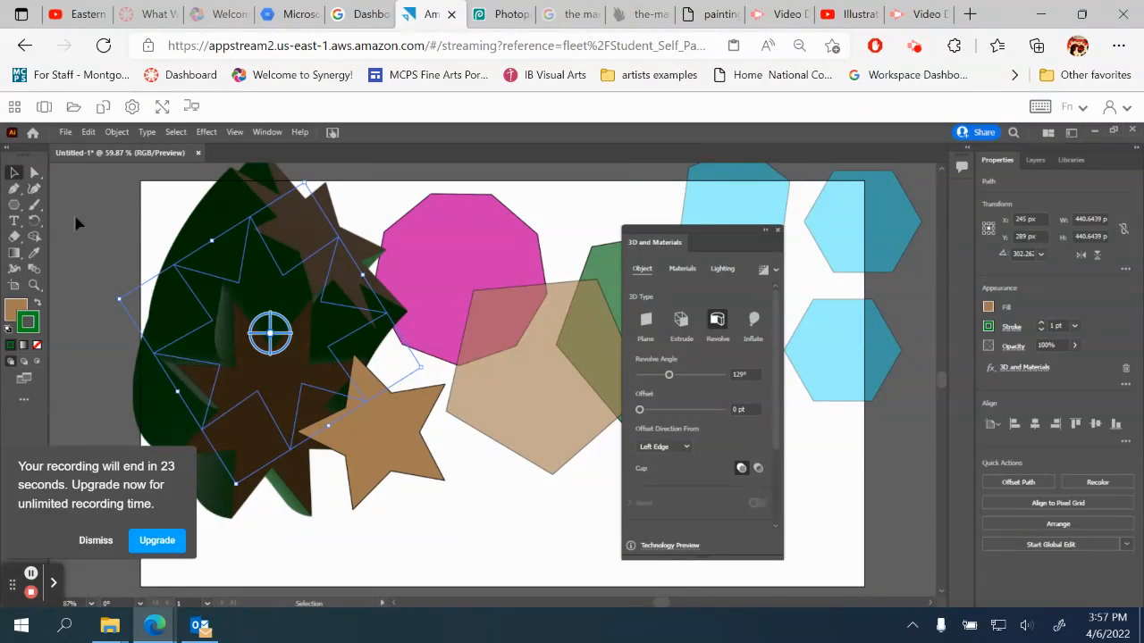
left_click(157, 200)
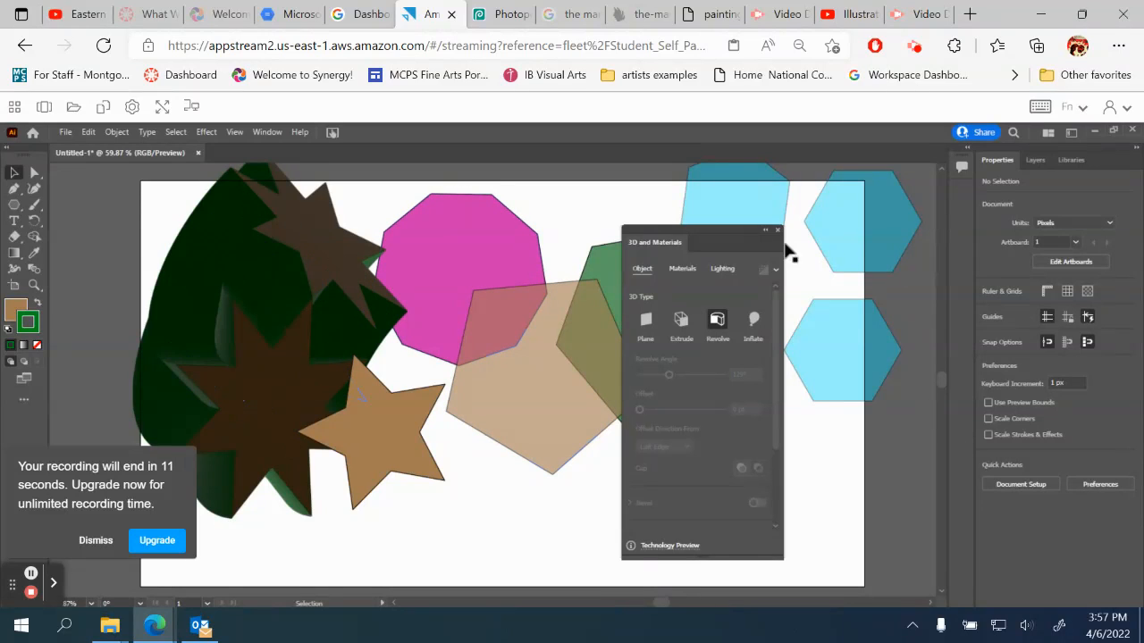
left_click(779, 230)
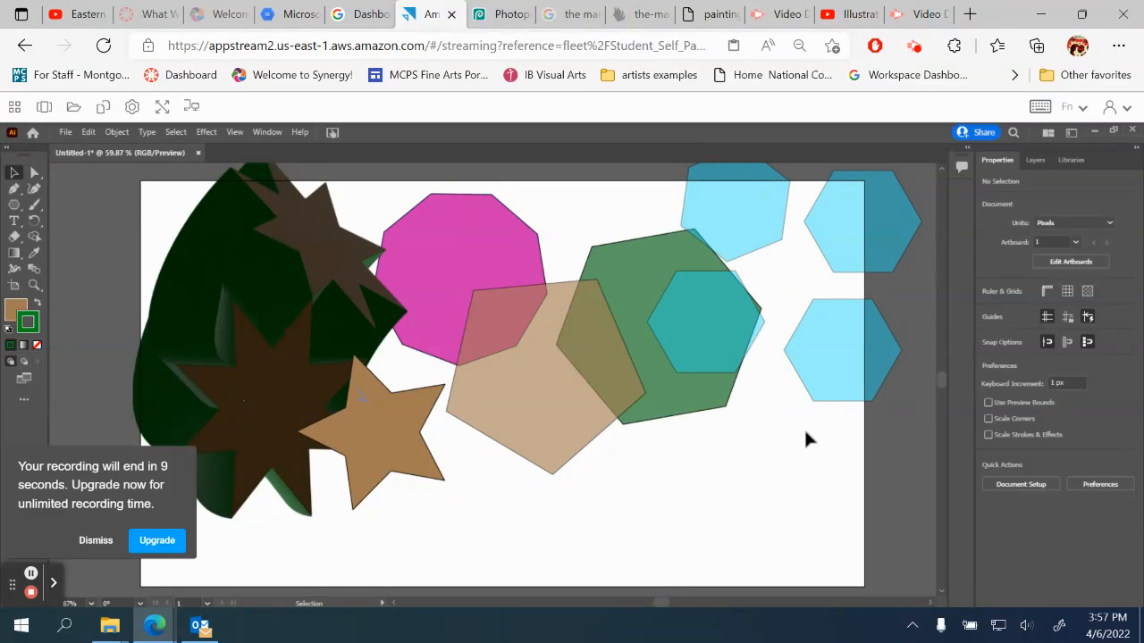